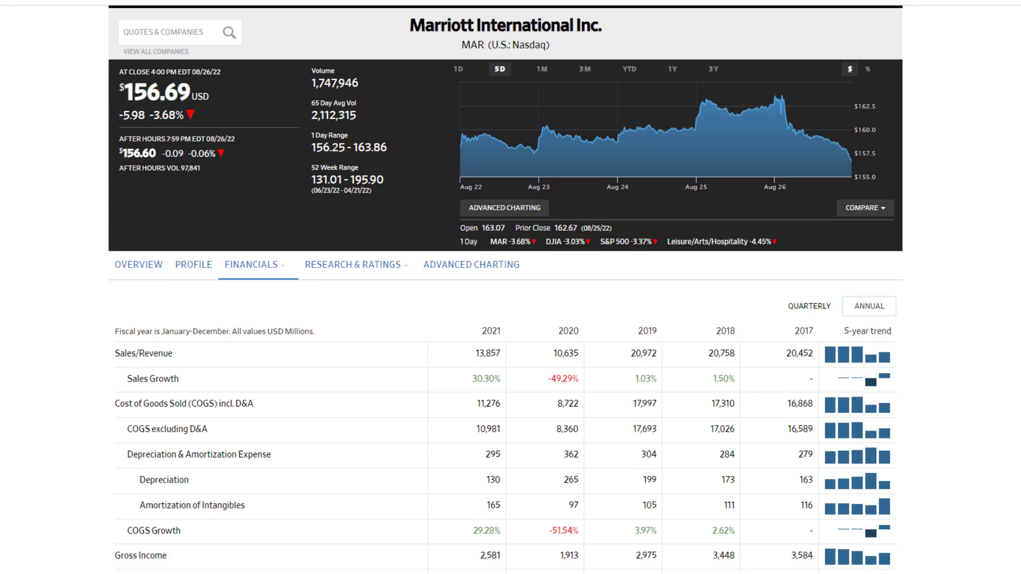
scroll(511, 287, "up", 2)
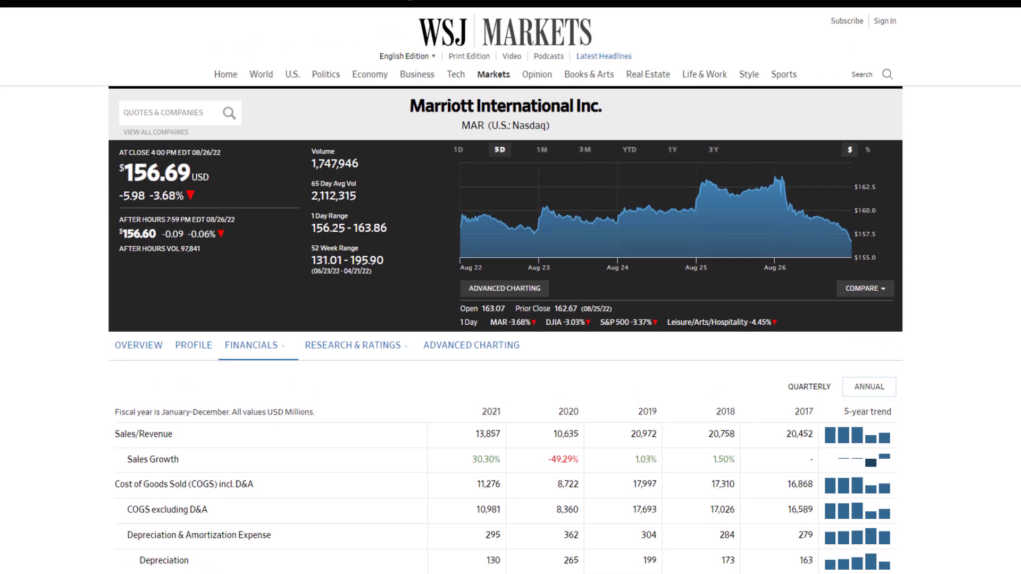
scroll(511, 319, "down", 2)
scroll(510, 319, "down", 2)
scroll(510, 319, "down", 1)
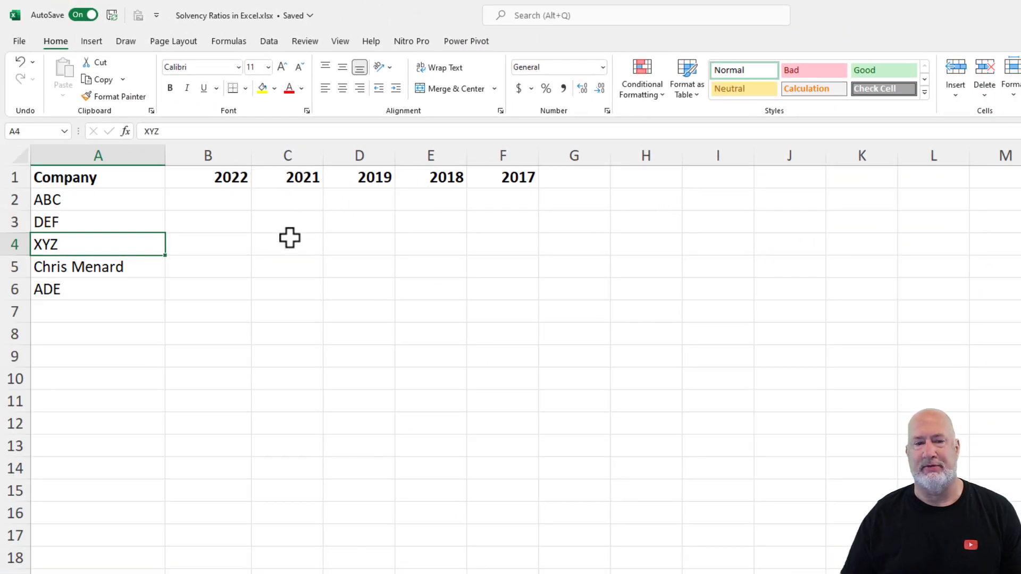
Fill B2:F6 with the formula =RANDBETWEEN(1000,5000) using Ctrl+Enter
left_click_drag(232, 201, 514, 288)
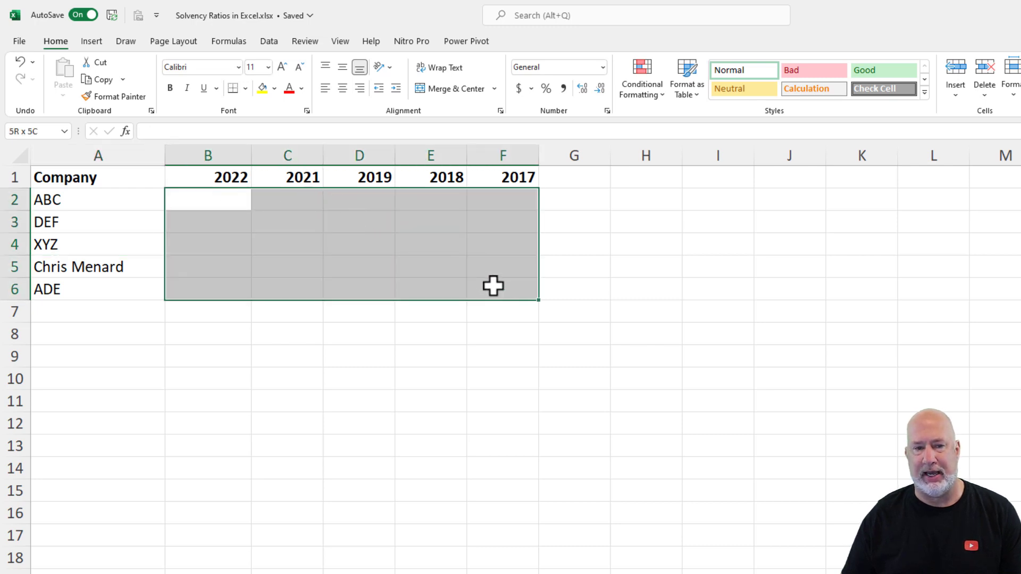
type("=ra")
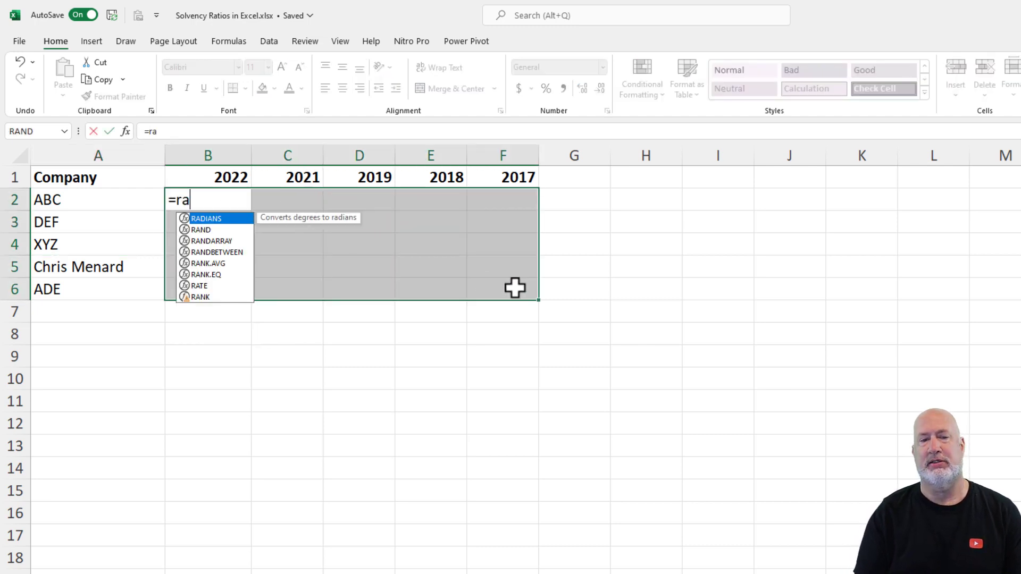
type("nd")
key("Down")
key("Down")
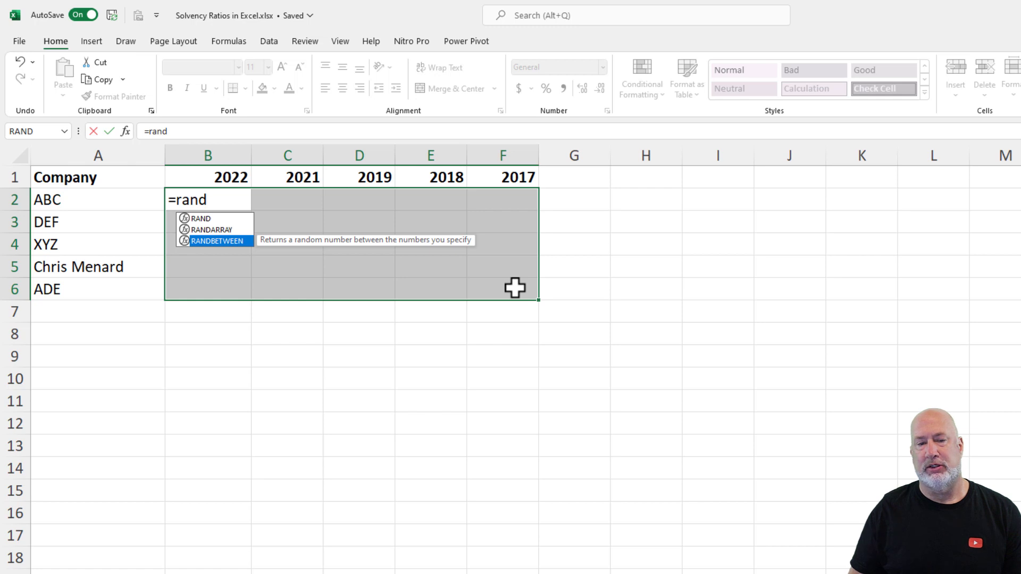
key("Tab")
type("1000,")
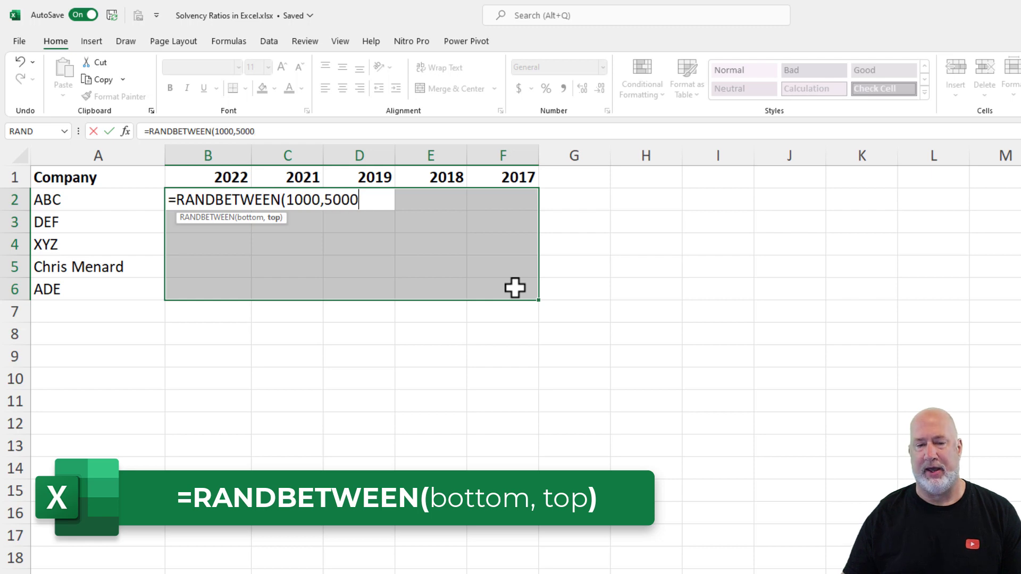
key("ctrl+Return")
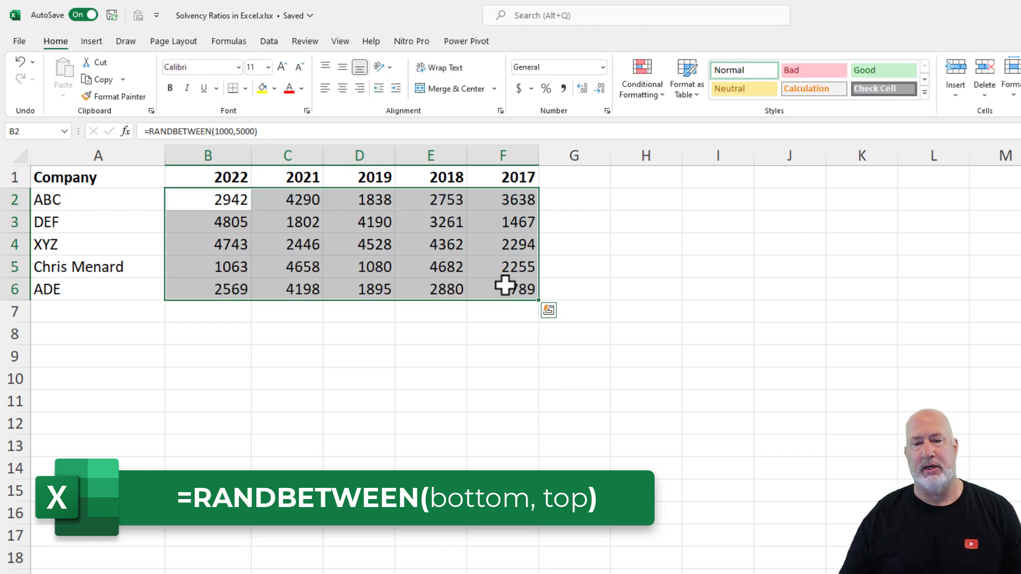
Copy the random numbers and paste them back as static values
right_click(403, 227)
left_click(443, 277)
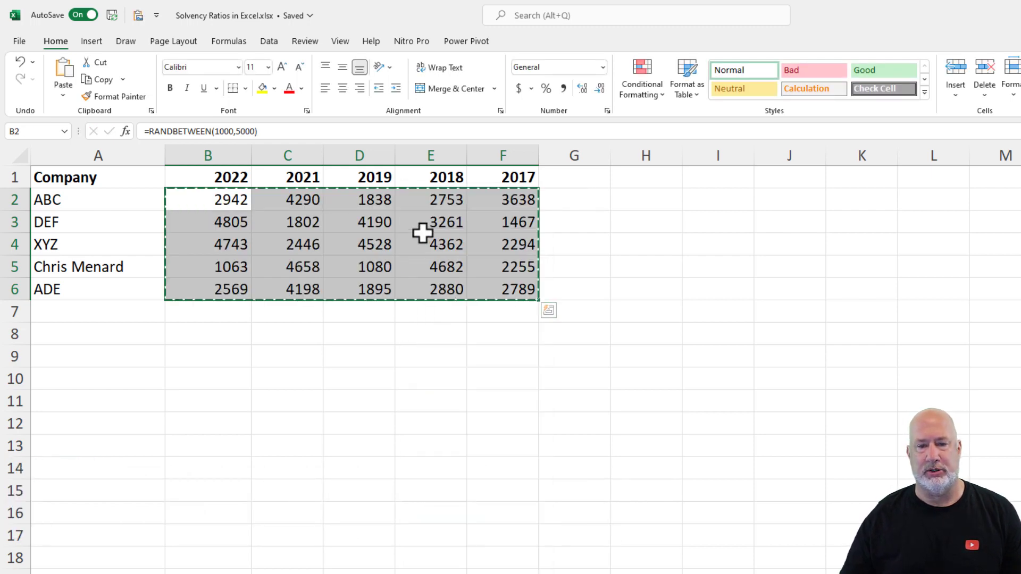
right_click(422, 231)
left_click(476, 324)
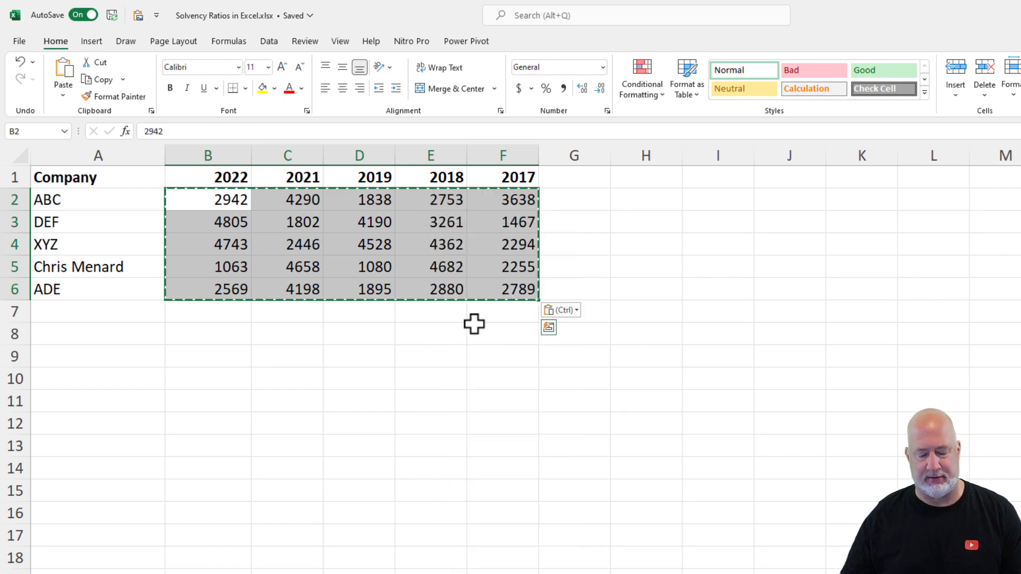
key("Escape")
left_click(447, 241)
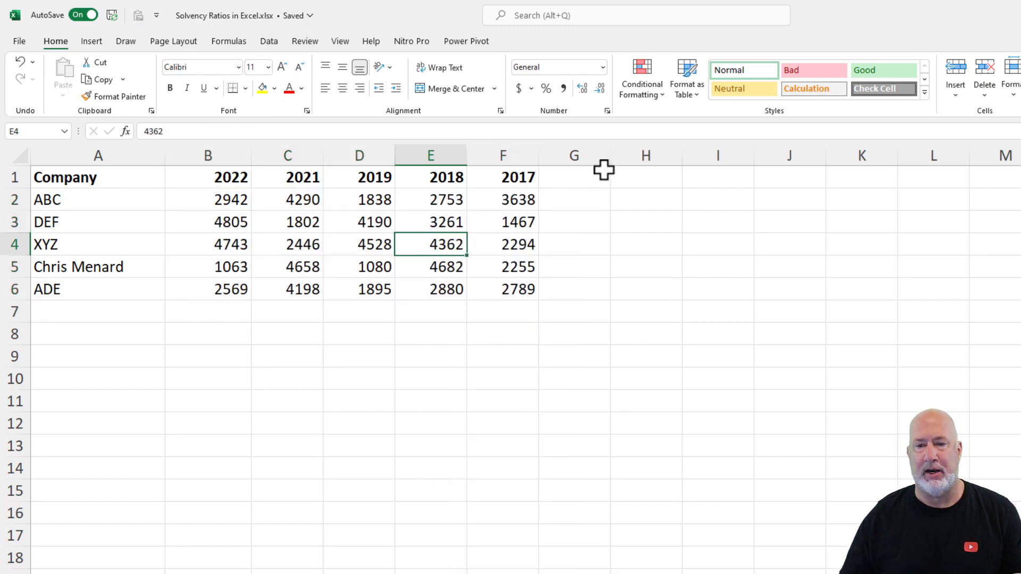
Widen column G, make rows 2–6 taller, and enter the heading 'Chart' in G1
left_click_drag(609, 155, 698, 155)
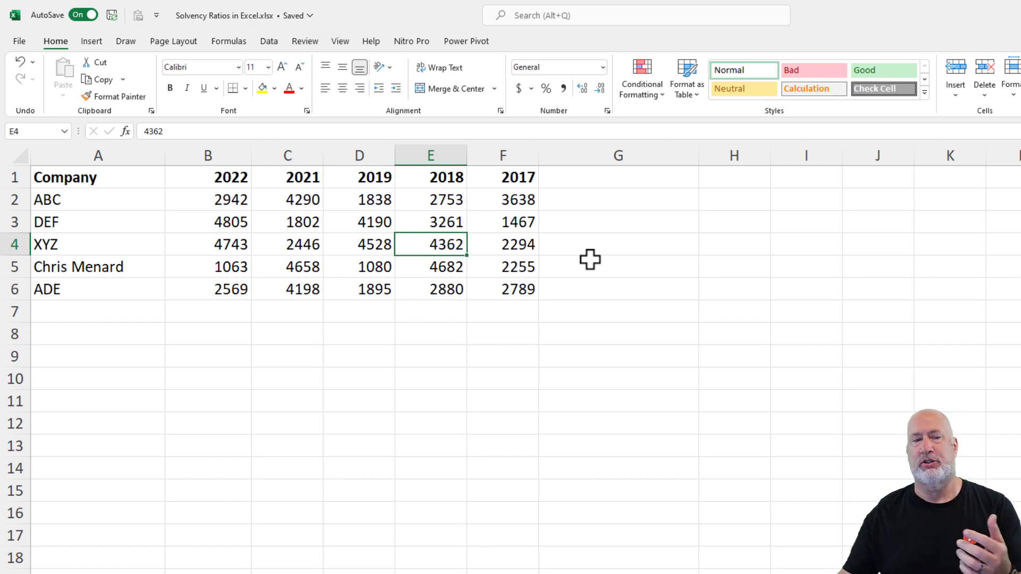
left_click_drag(13, 200, 20, 316)
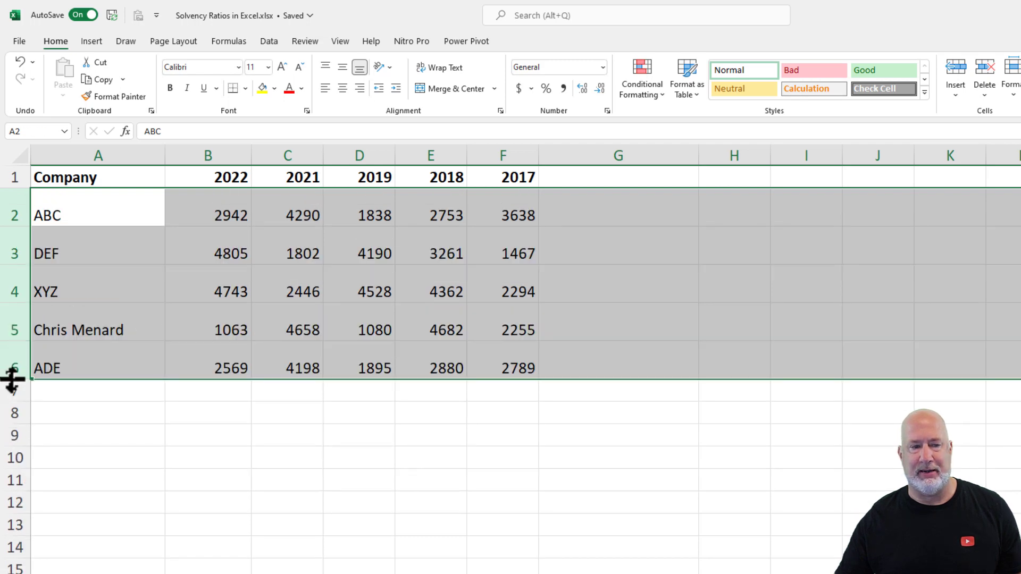
left_click_drag(13, 379, 12, 384)
left_click(650, 175)
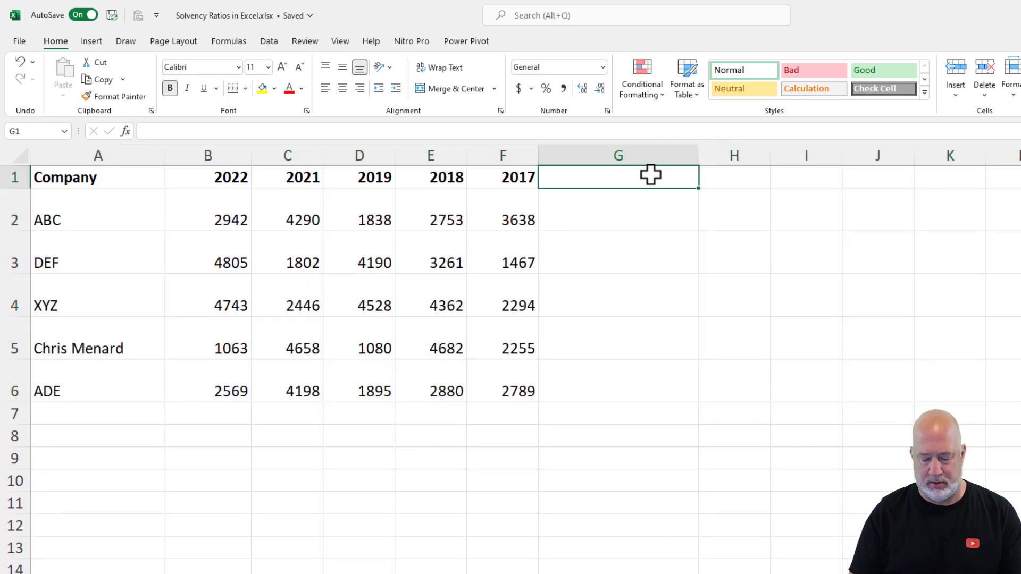
type("Chart")
key("Return")
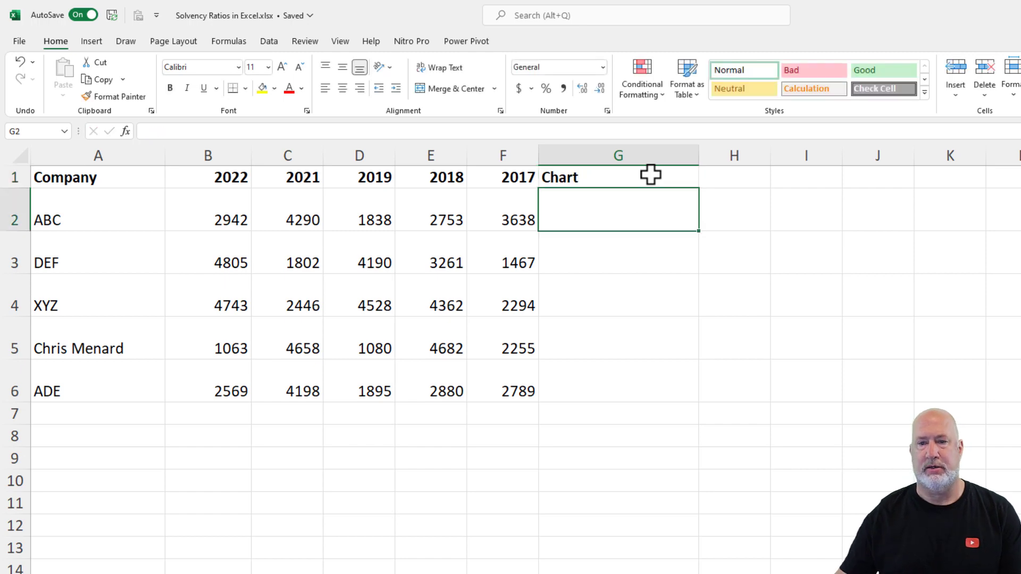
Insert a column sparkline in G2 with data range B2:F2 for ABC
left_click(91, 41)
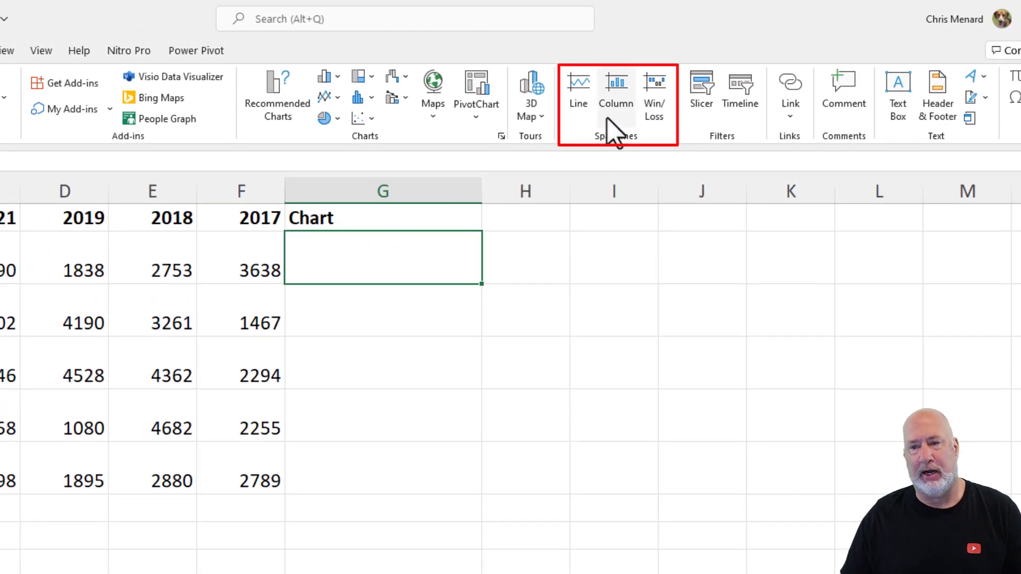
left_click(620, 106)
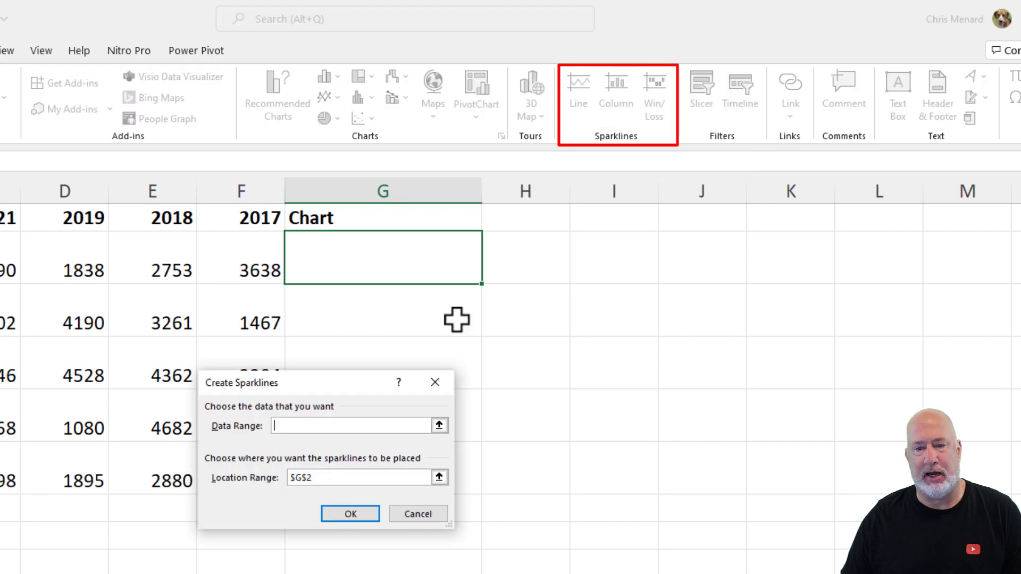
left_click_drag(333, 392, 651, 239)
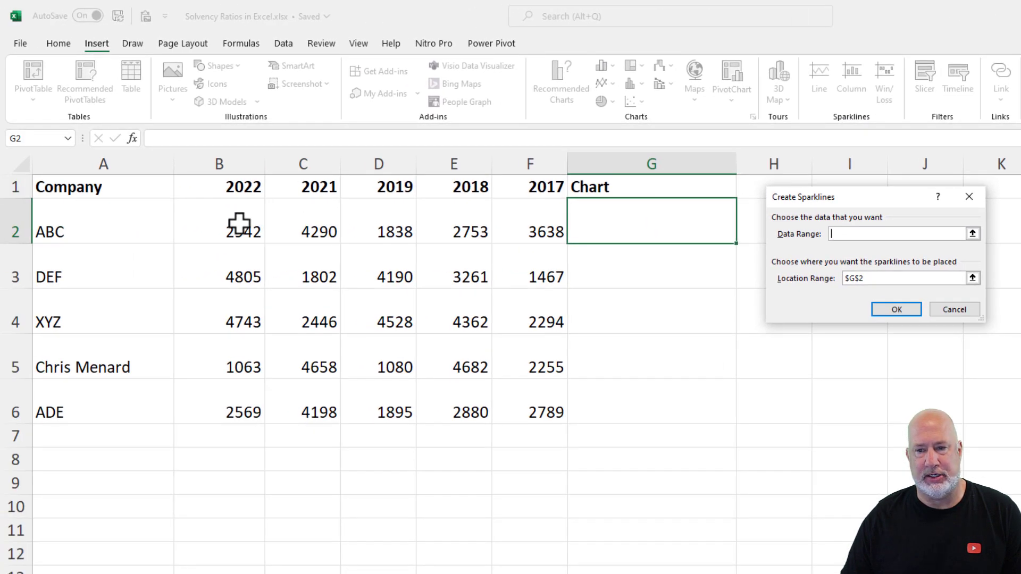
left_click_drag(240, 224, 530, 223)
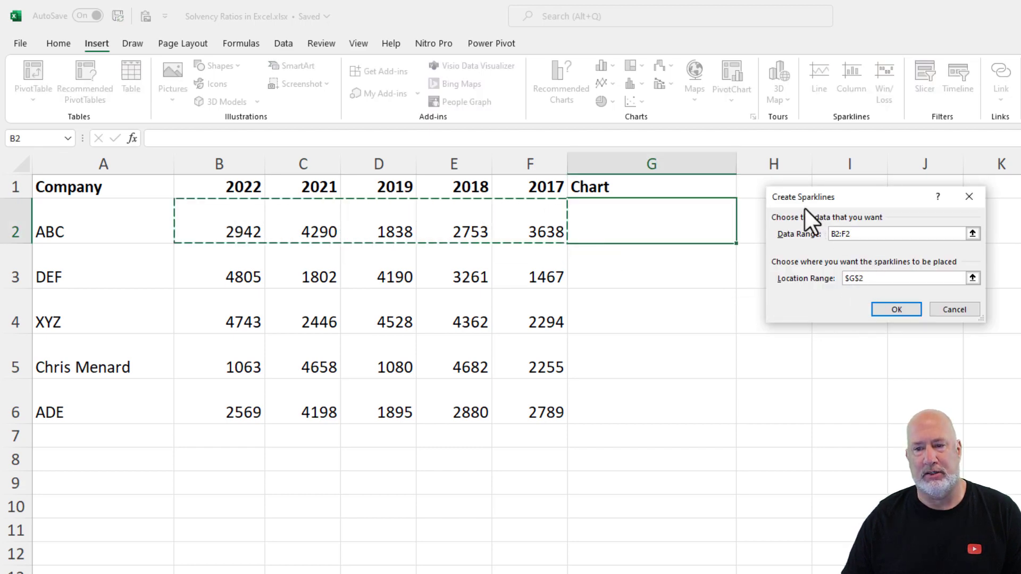
left_click(897, 315)
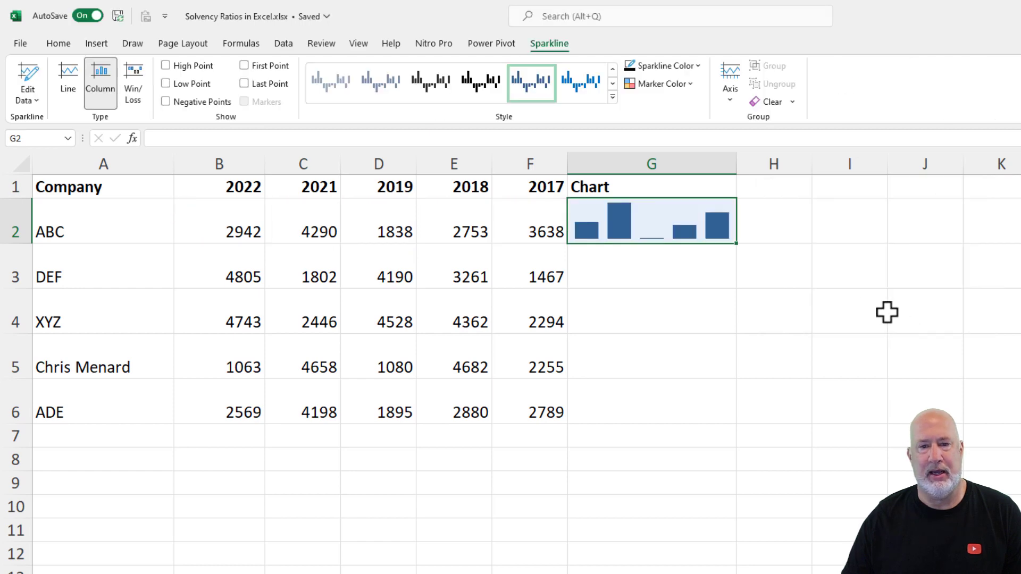
Set ABC's 2019 value to 5000 and its 2018 value to 3000
left_click(244, 231)
left_click(306, 233)
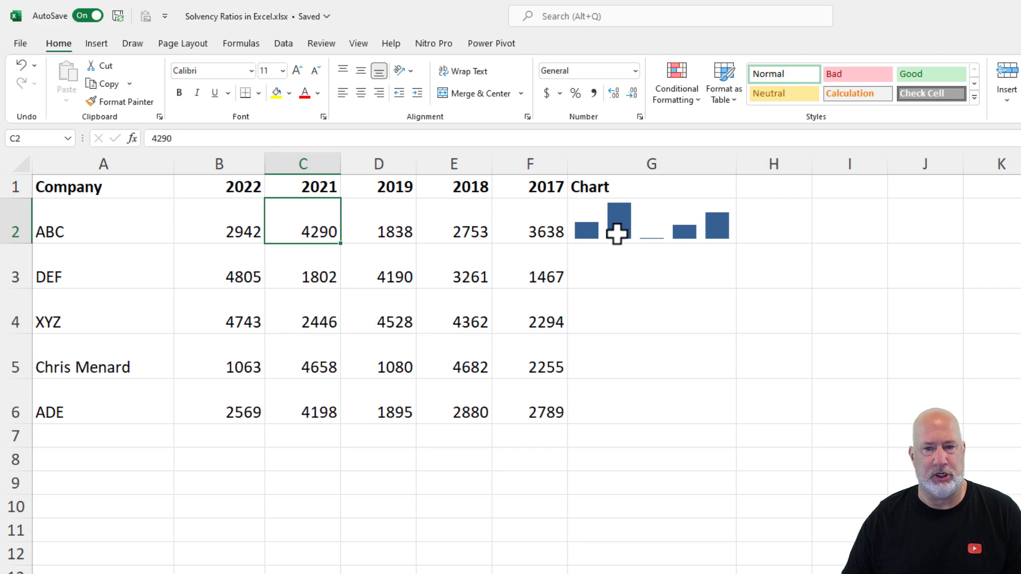
left_click(373, 230)
type("5000")
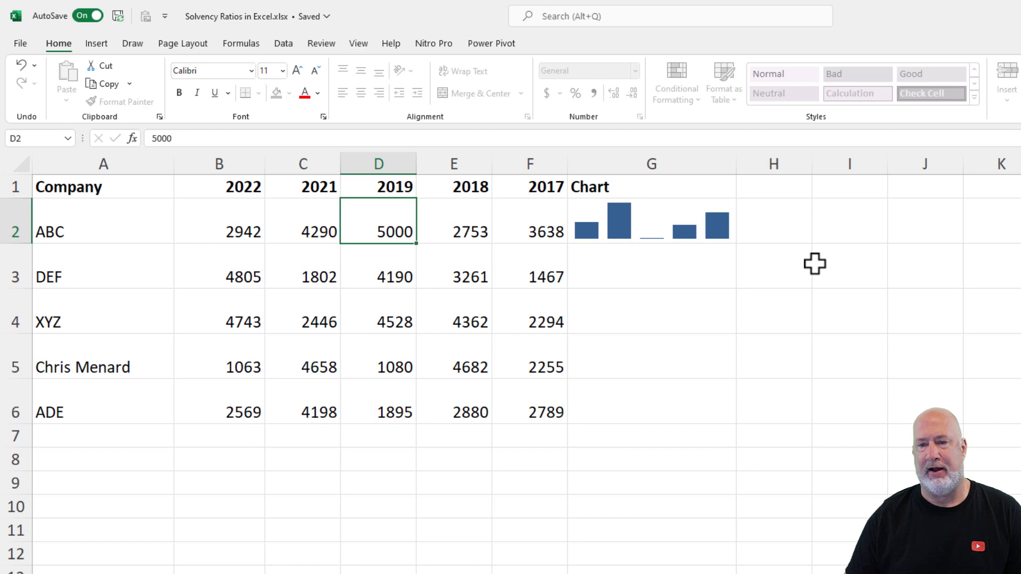
key("Return")
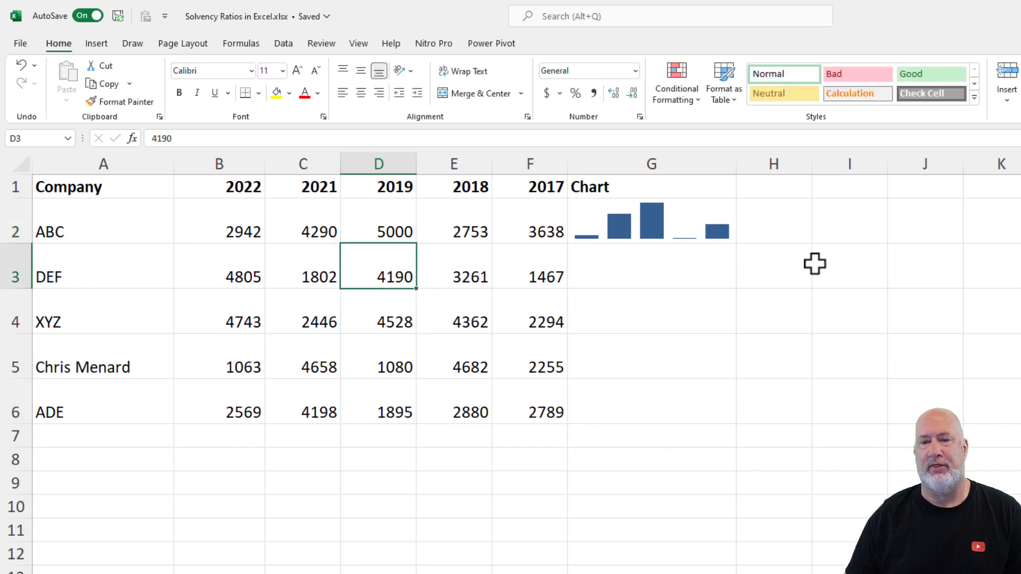
key("Up")
key("Right")
type("3000")
key("Return")
left_click(528, 231)
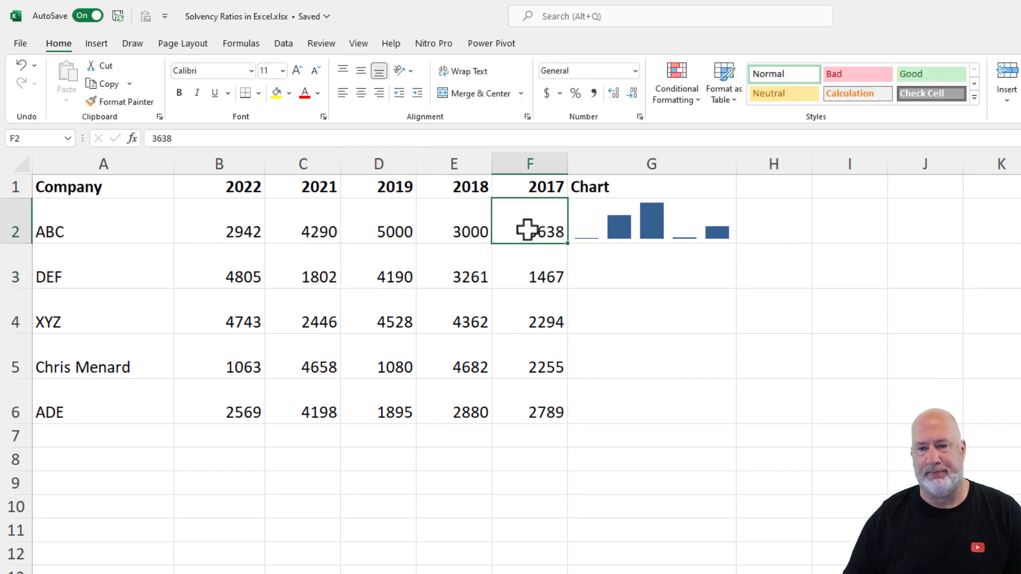
Fill G2's column sparkline down through G6 for every company
left_click(478, 231)
left_click(662, 227)
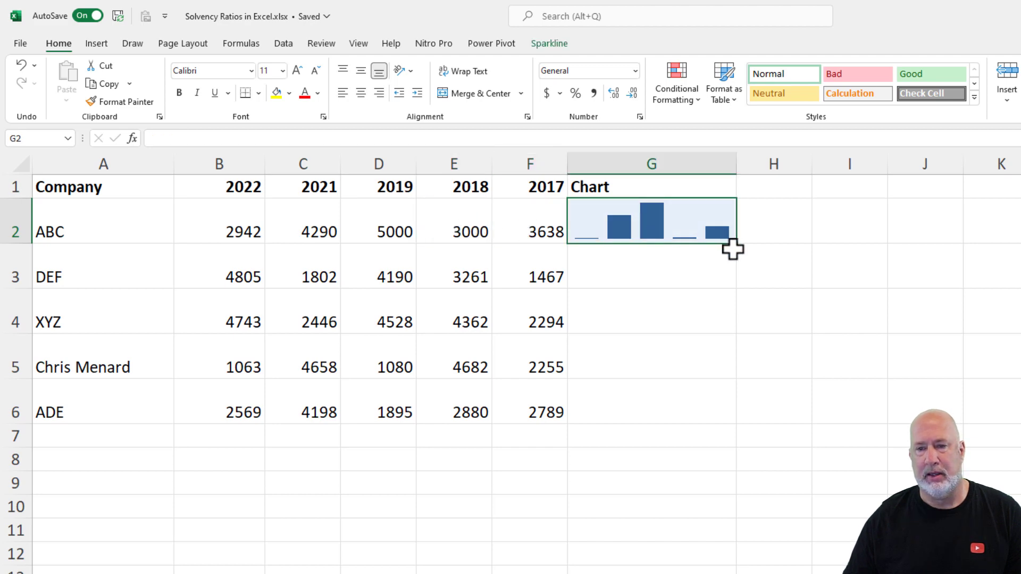
left_click_drag(738, 249, 736, 417)
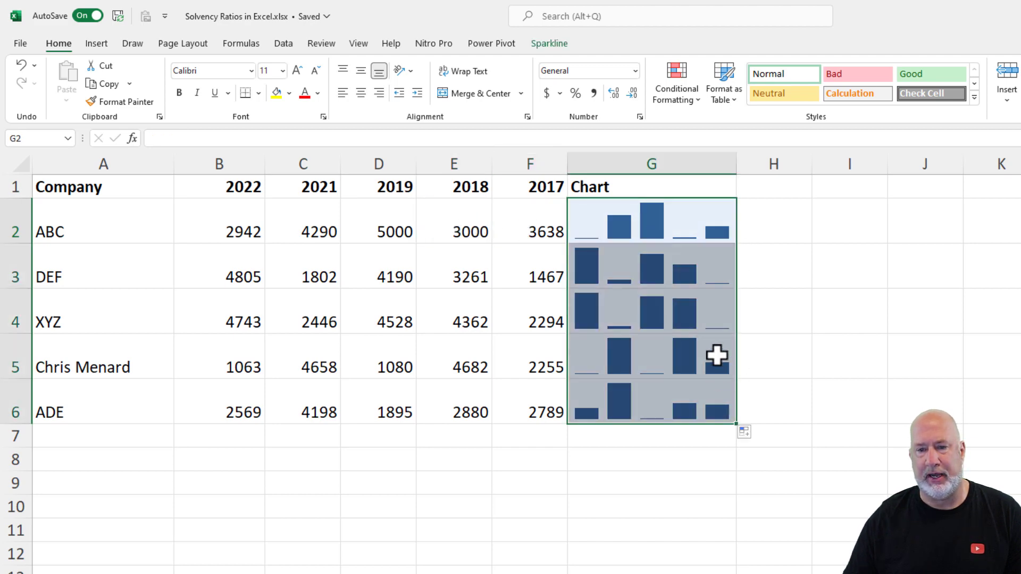
Enter 4000 as DEF's 2021 value in C3
left_click(684, 280)
left_click(314, 273)
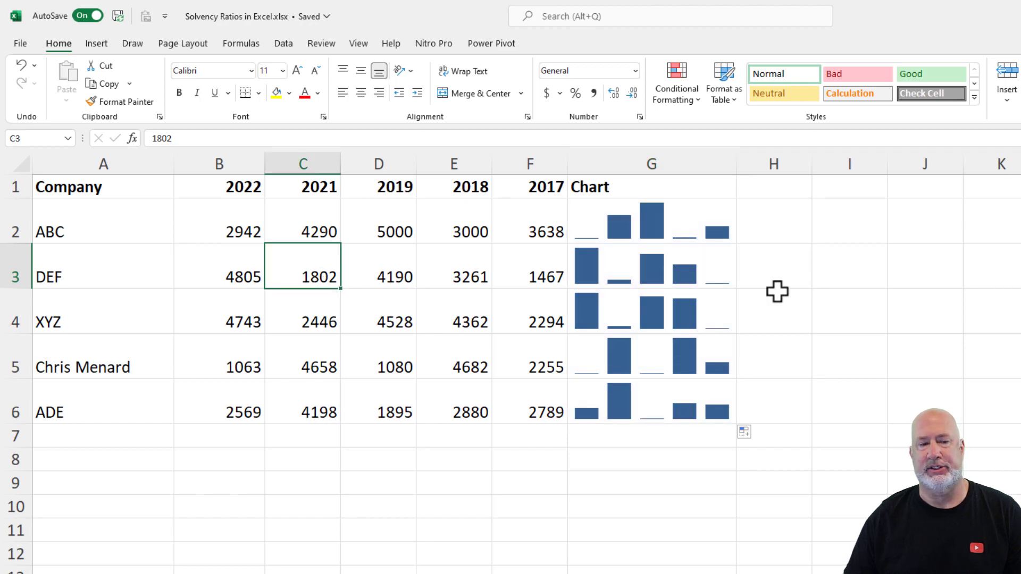
type("4000")
key("Return")
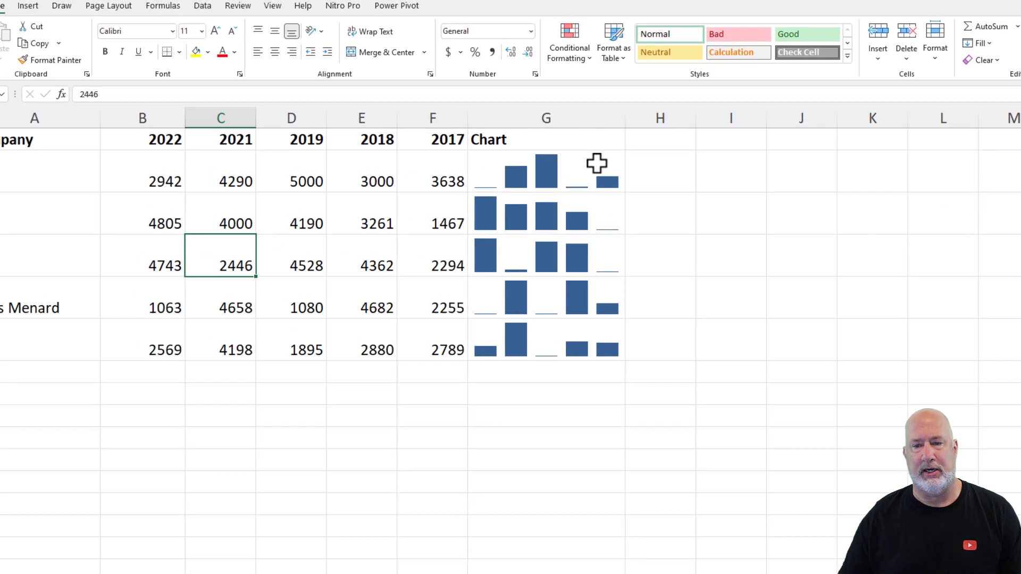
Set the G2:G6 sparkline group's axis to Plot Data Right-to-Left
left_click(729, 218)
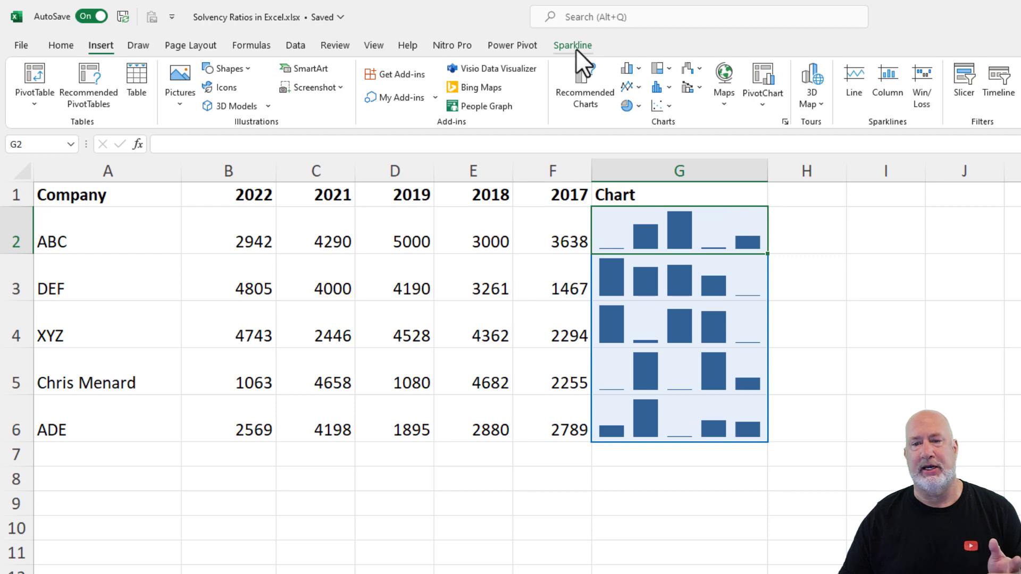
left_click(893, 231)
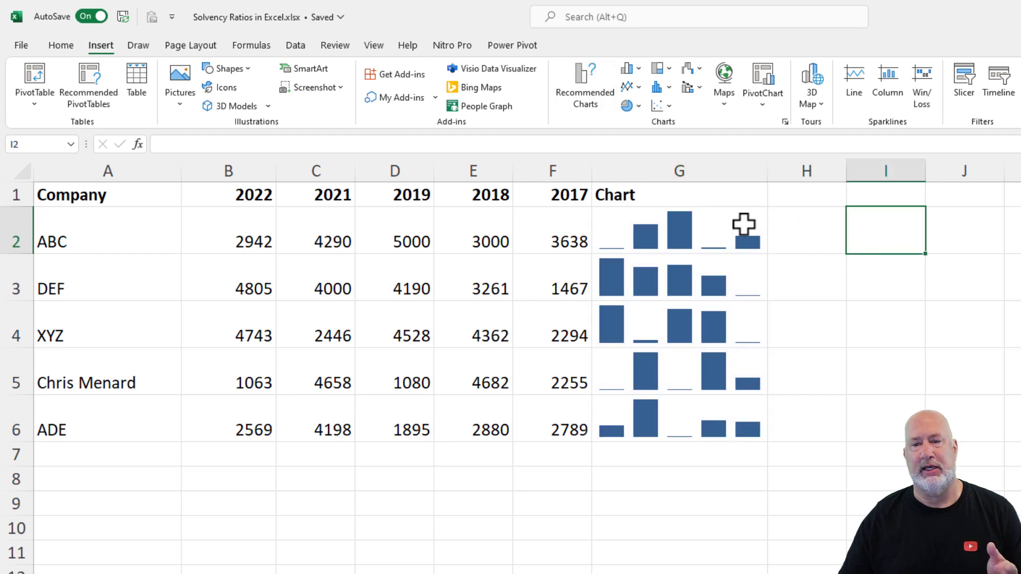
left_click(740, 224)
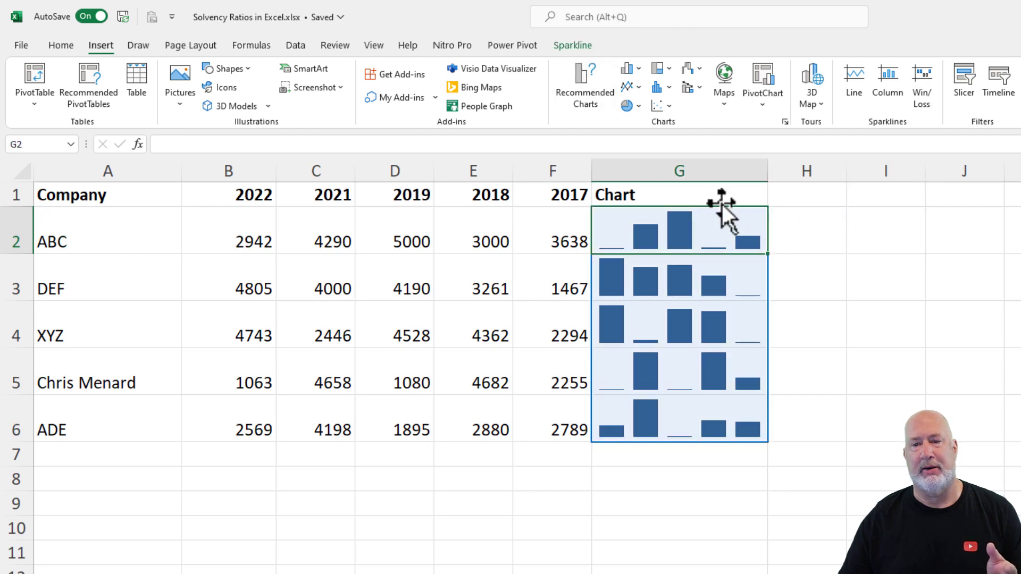
left_click(574, 48)
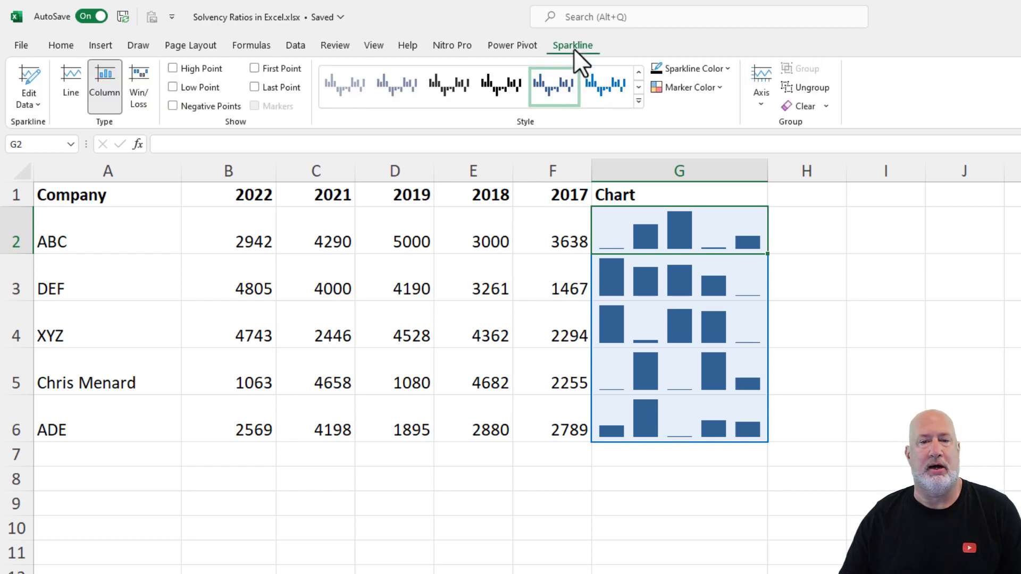
left_click(760, 105)
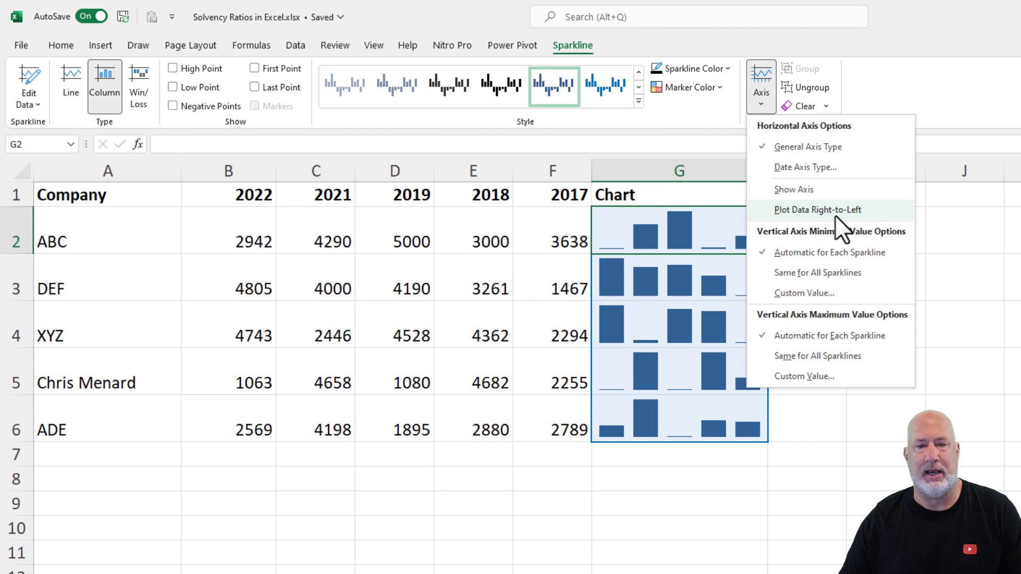
left_click(835, 214)
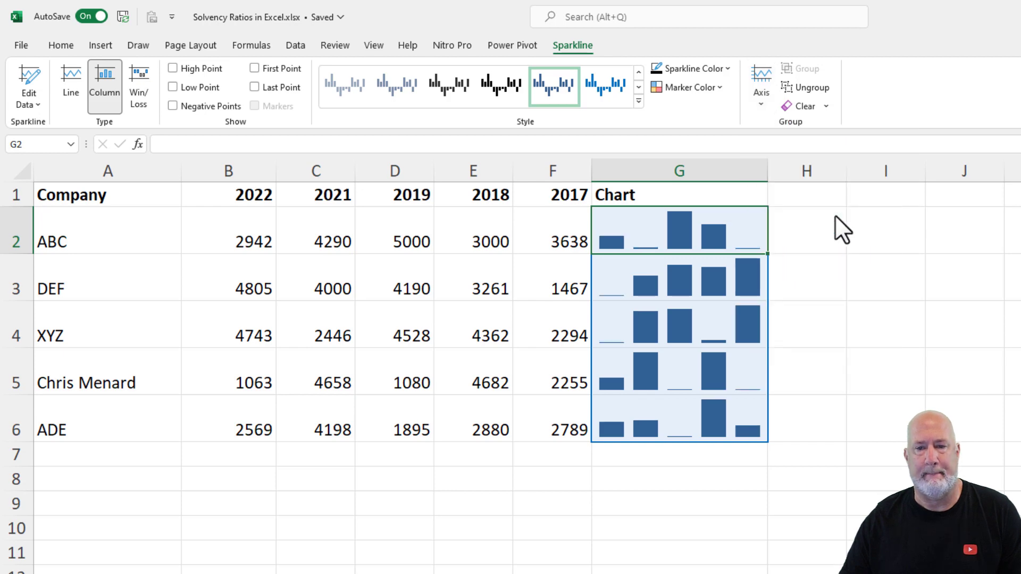
left_click(255, 240)
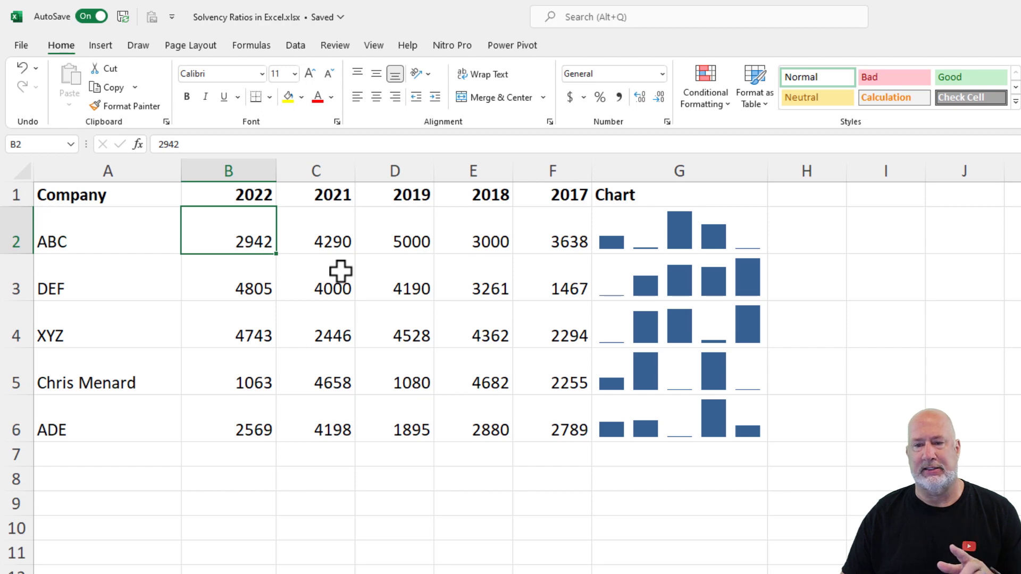
type("5000")
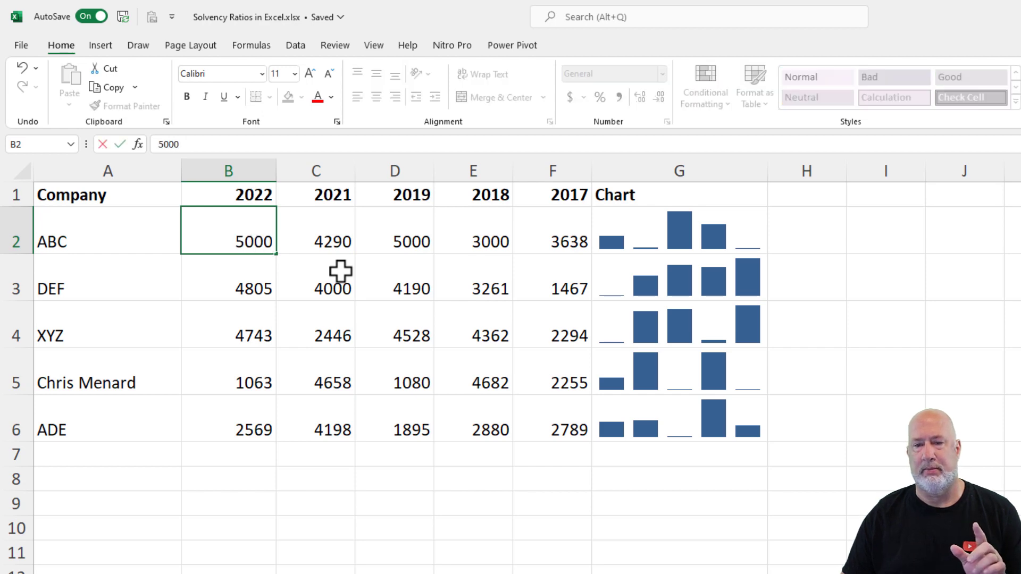
Change ABC's 2022 value in B2 to 5000 and XYZ's 2017 value in F4 to 4000
key("Return")
key("Up")
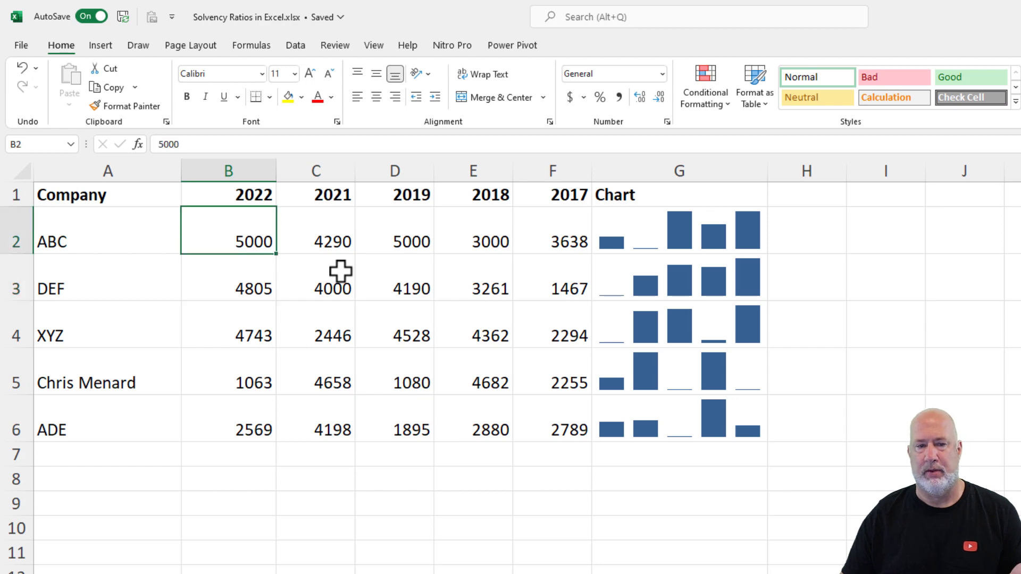
key("Down")
key("Down")
key("Right")
key("Right")
key("Right")
key("Right")
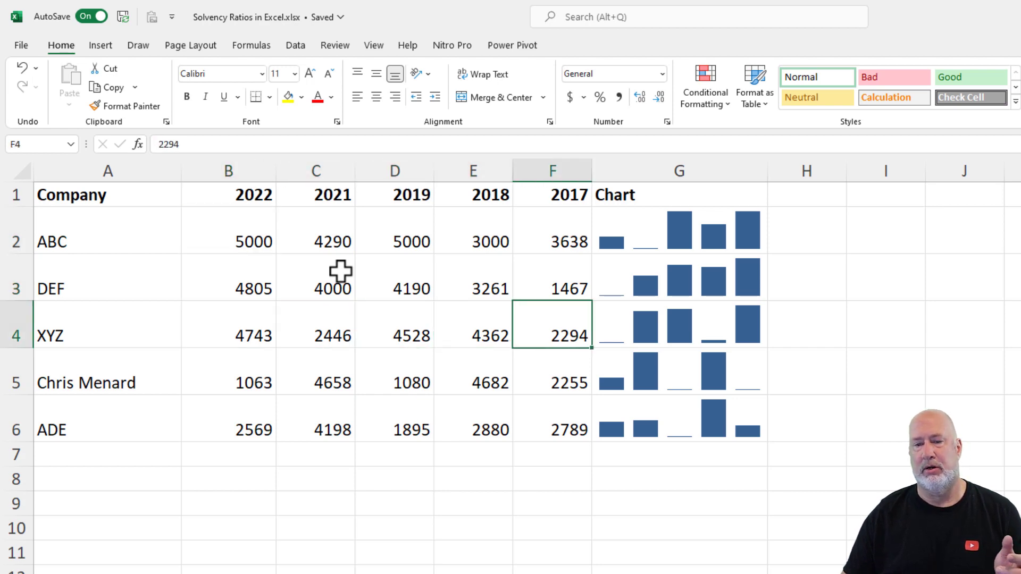
type("4000")
key("Return")
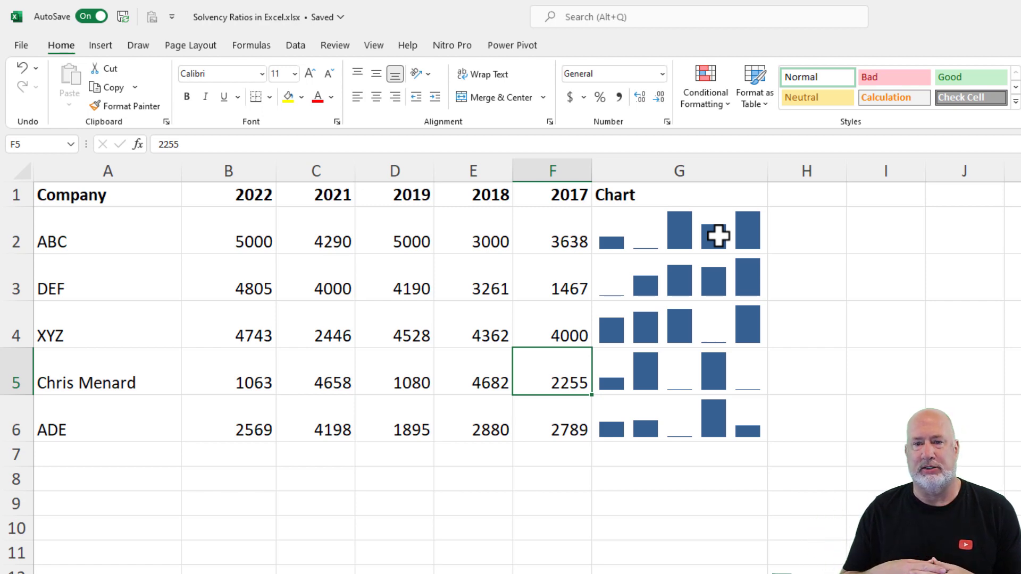
Turn on High Point for the sparkline group so each company's peak bar is red
left_click(644, 227)
left_click(576, 45)
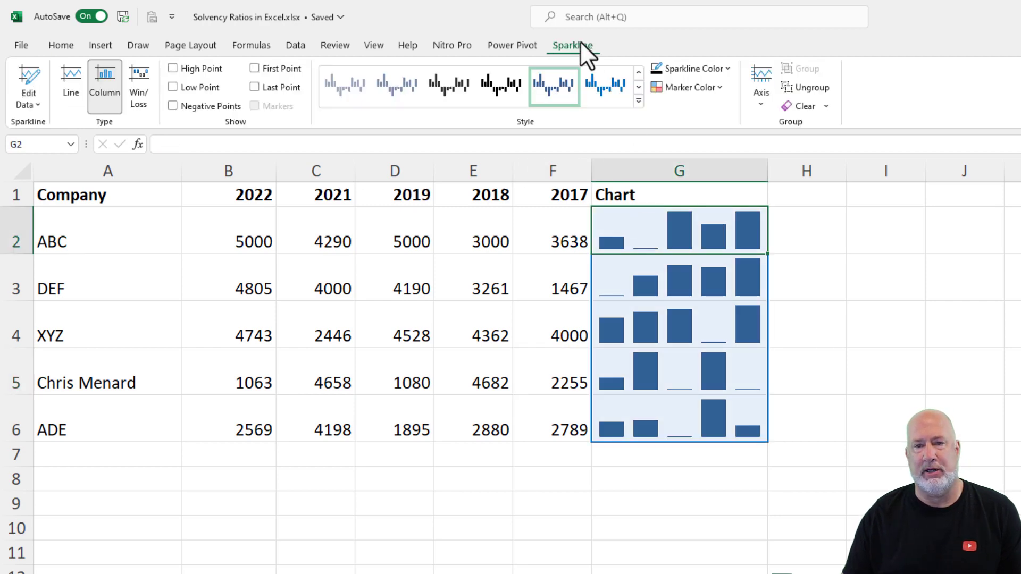
left_click(176, 68)
left_click(175, 68)
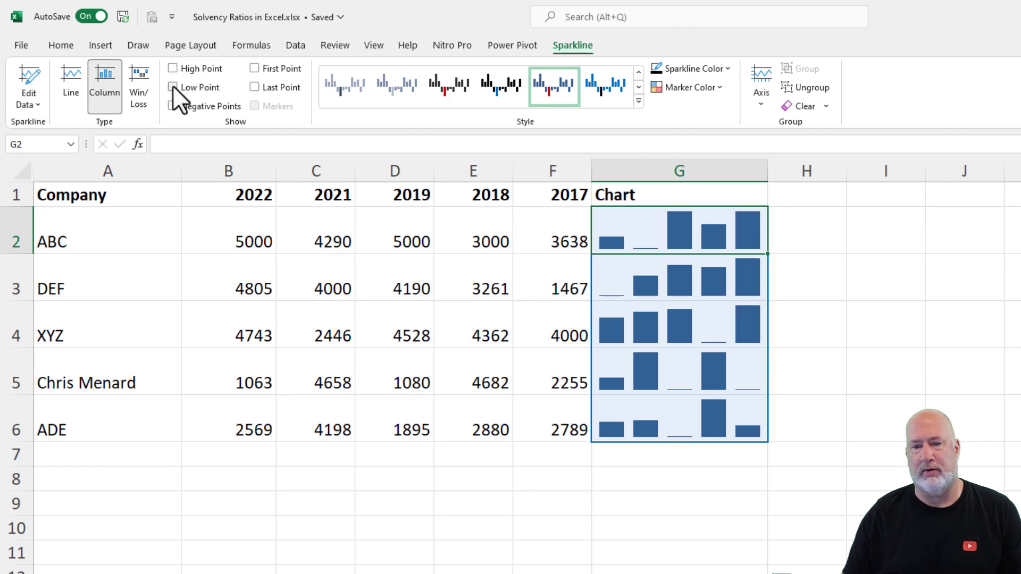
left_click(173, 69)
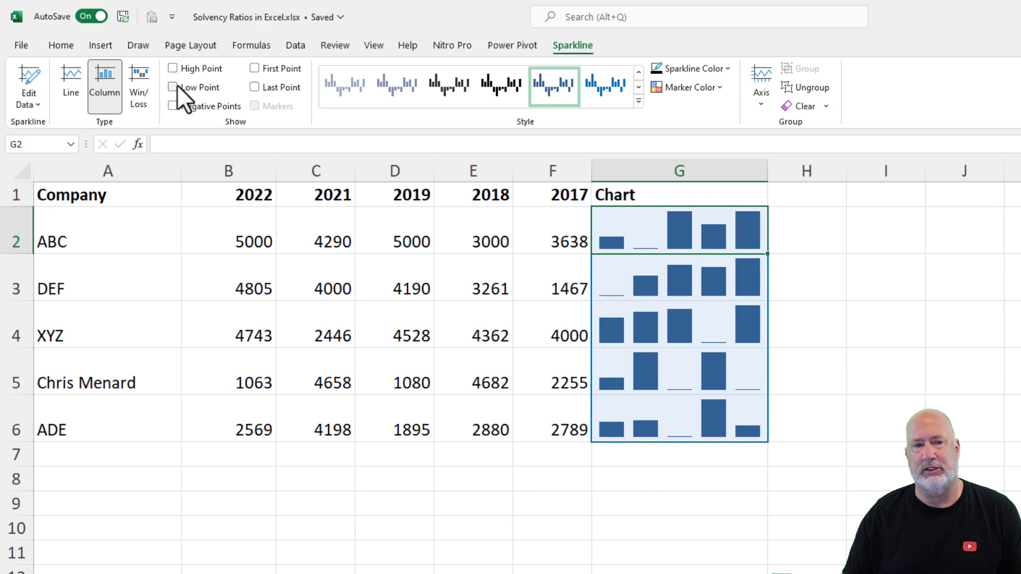
left_click(174, 69)
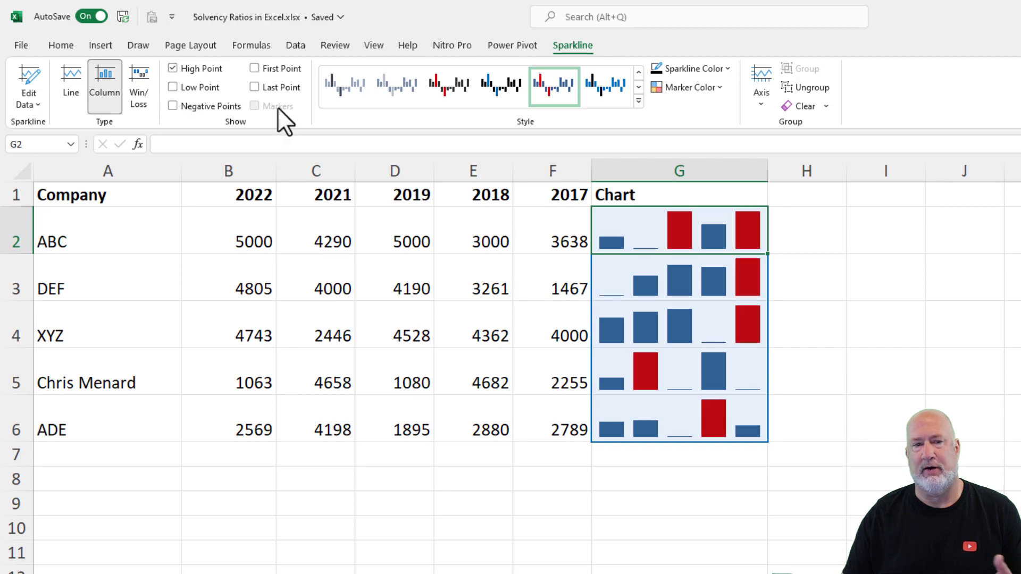